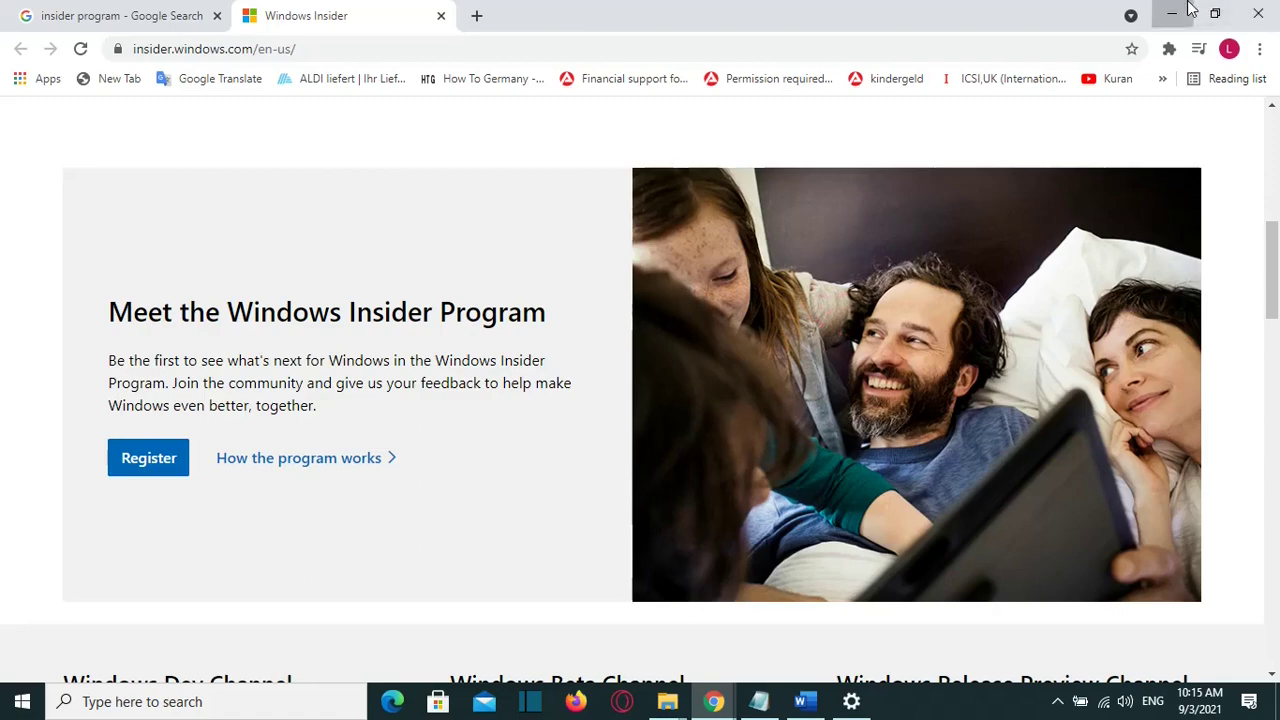
# Launch Settings from the taskbar search and go to Update & Security > Windows Insider Program
pyautogui.click(1172, 14)
pyautogui.click(185, 703)
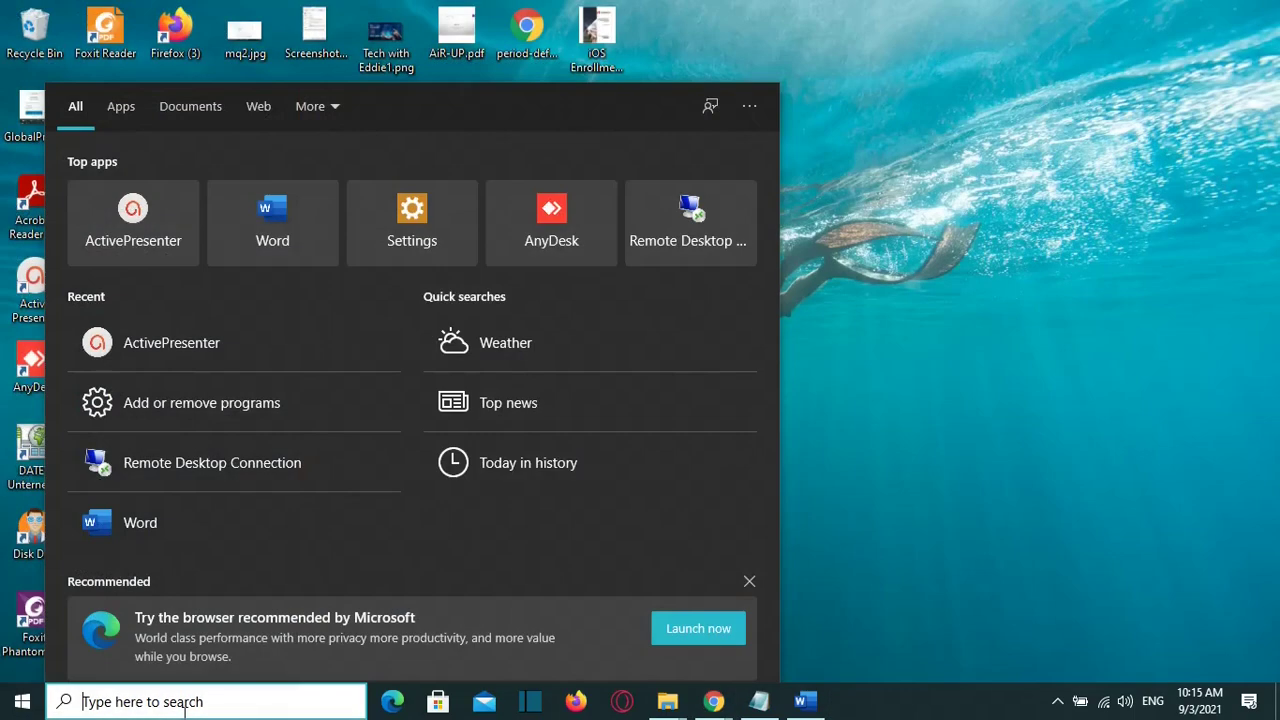
pyautogui.write('setting')
pyautogui.press('Return')
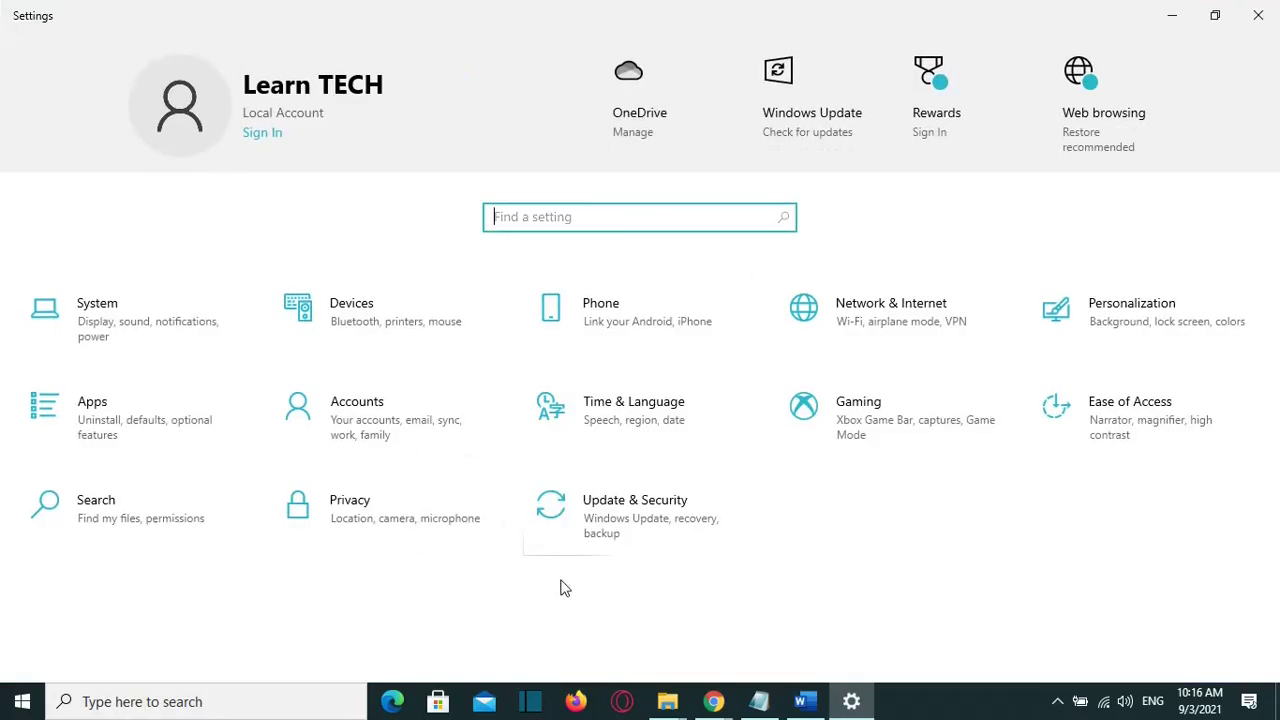
pyautogui.click(676, 532)
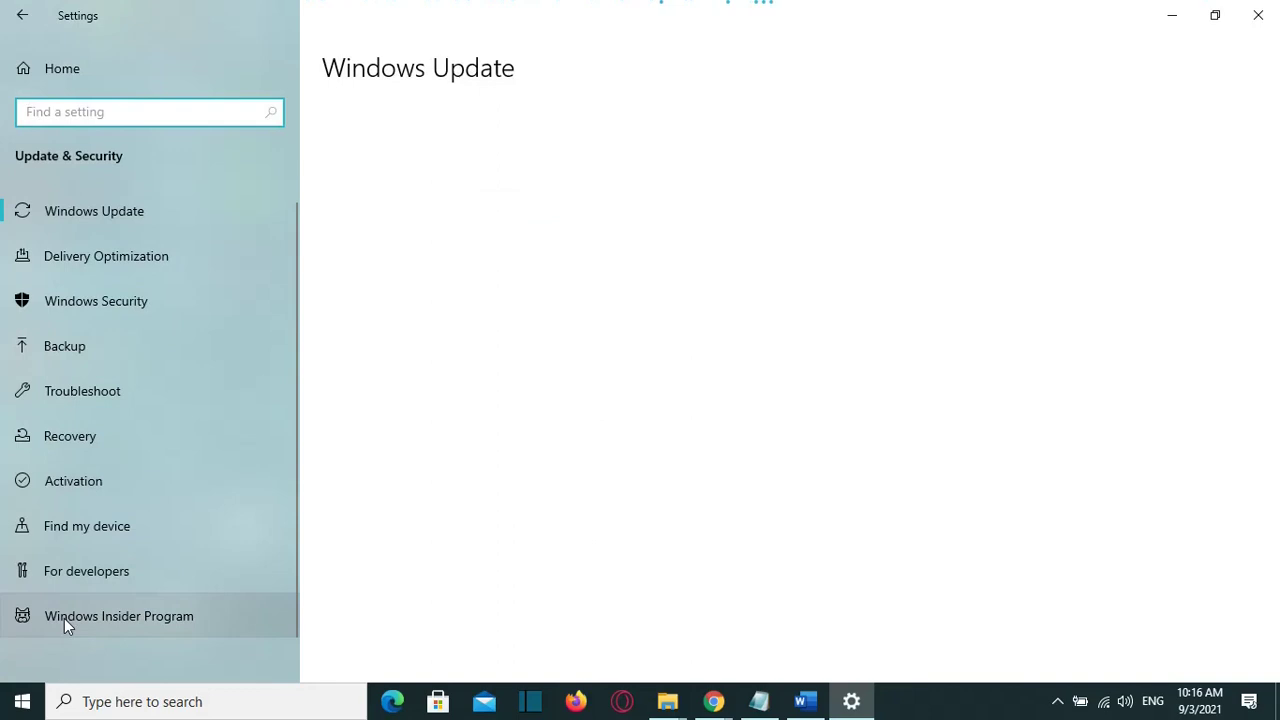
pyautogui.click(132, 600)
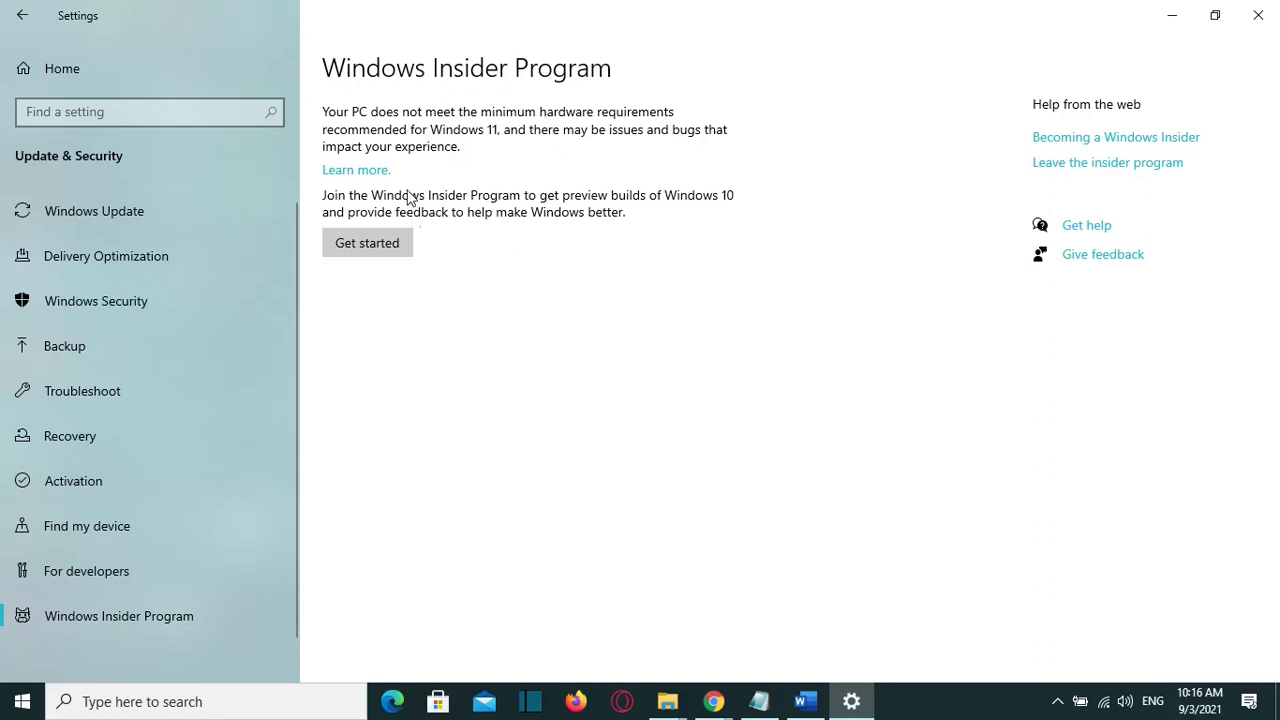
# Link the signed-in Microsoft account for Insider builds, confirming with the account password
pyautogui.click(341, 251)
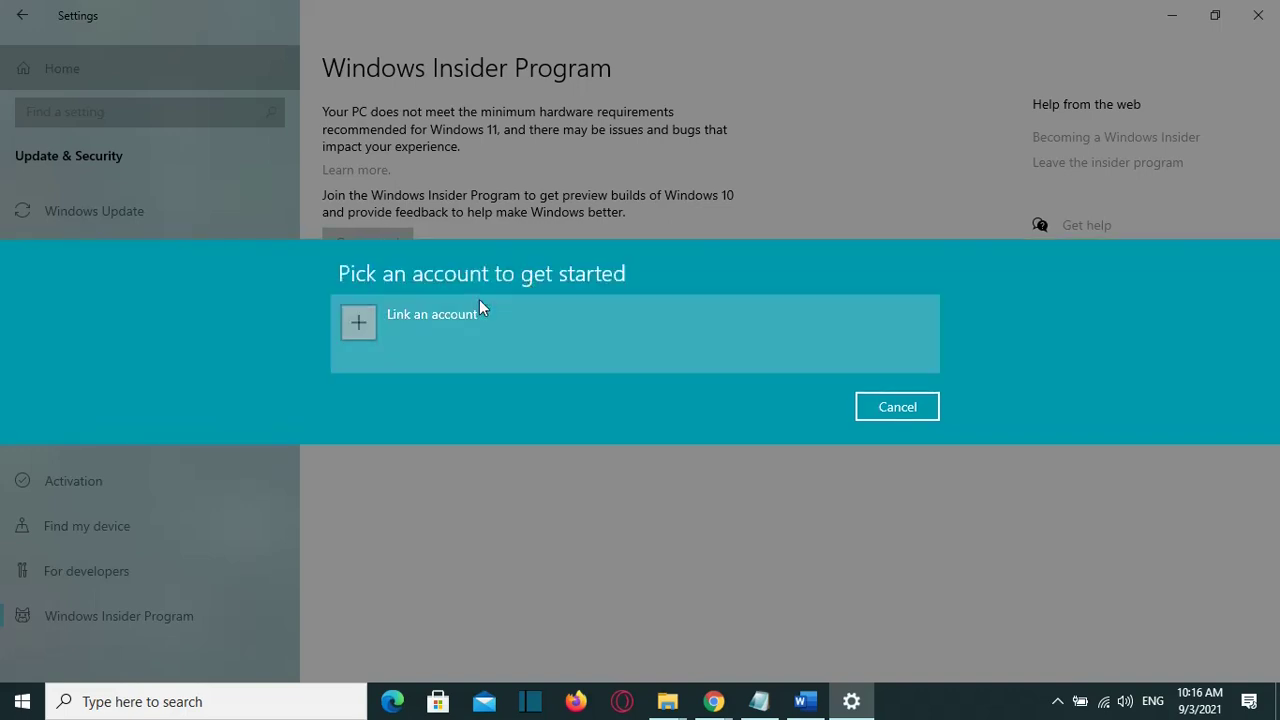
pyautogui.click(569, 347)
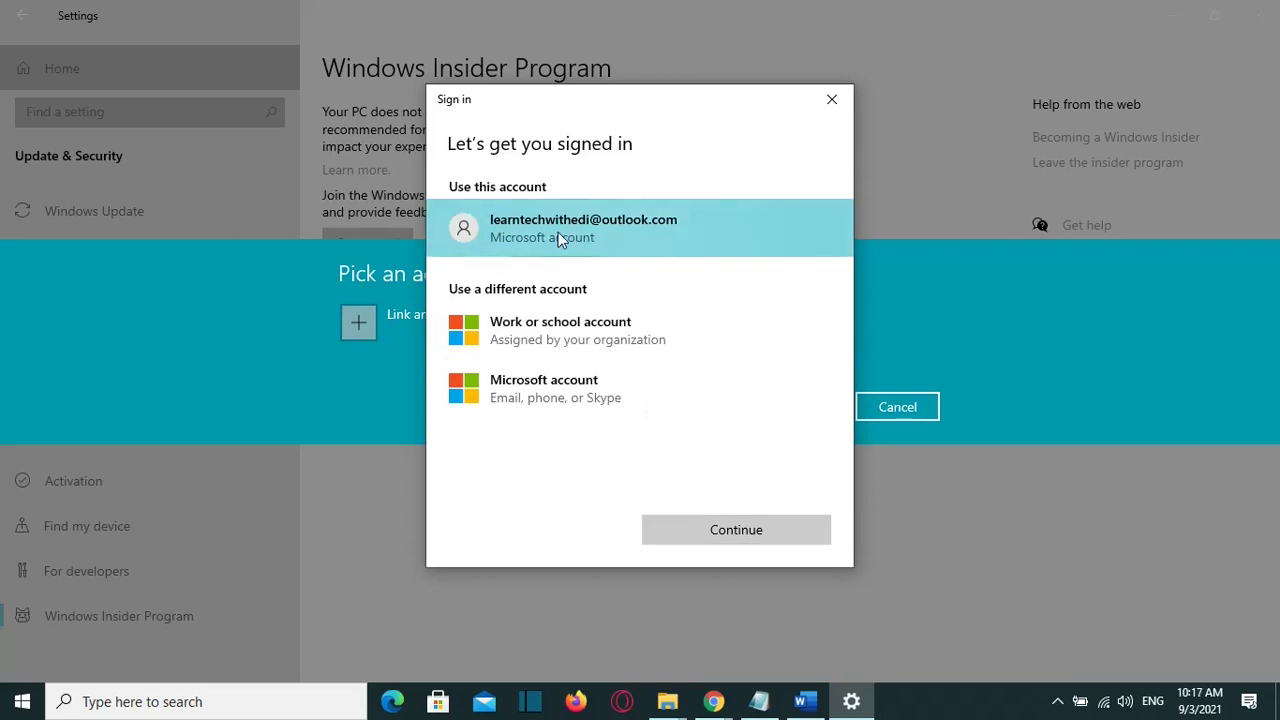
pyautogui.click(714, 527)
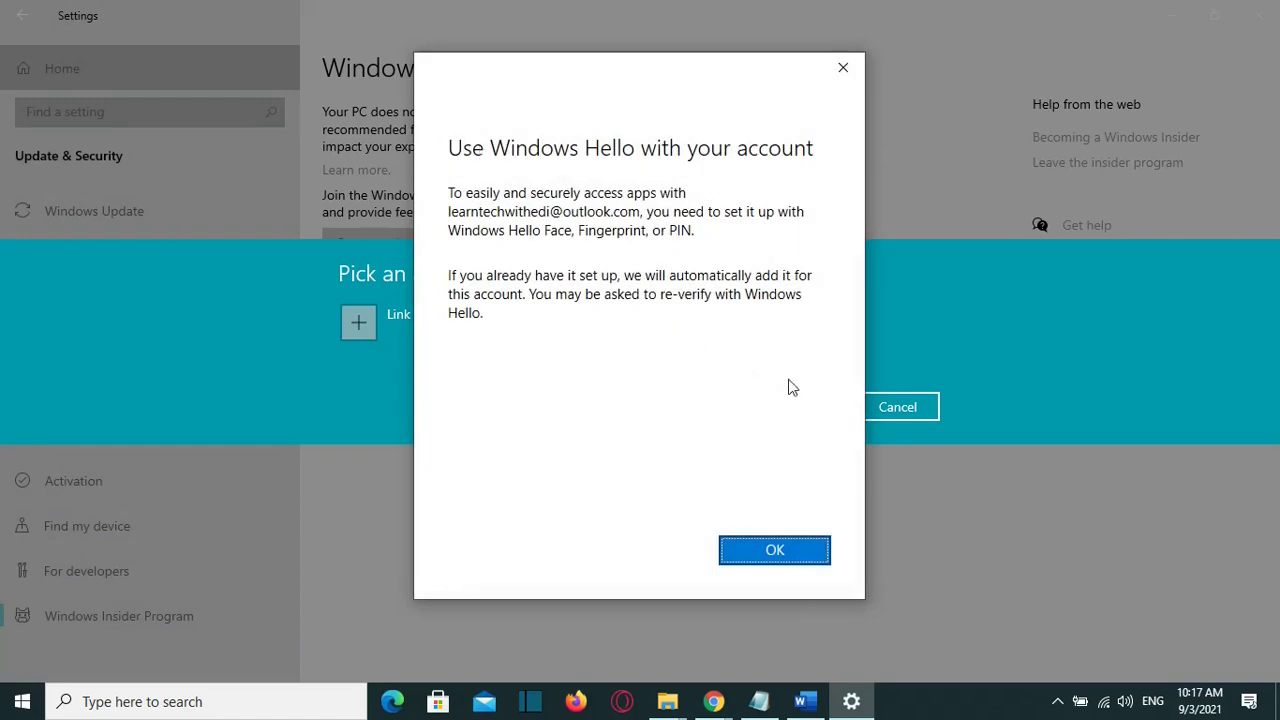
pyautogui.click(784, 550)
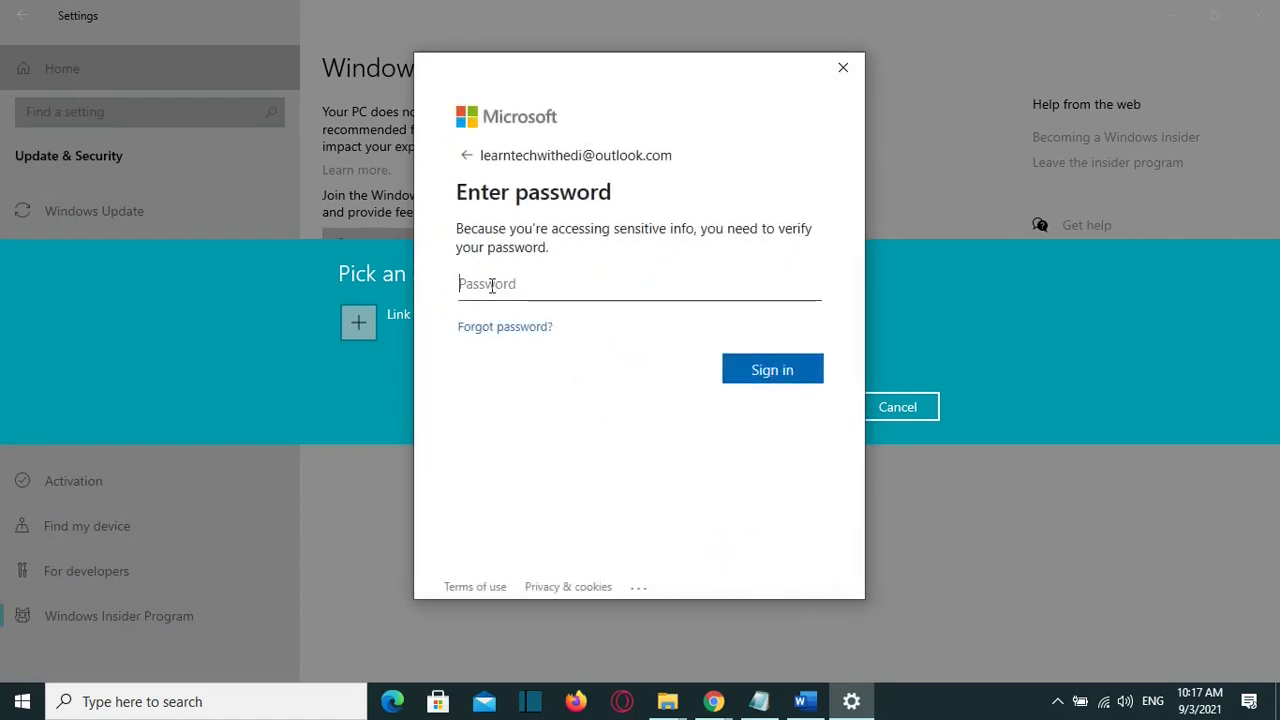
pyautogui.write('••')
pyautogui.press('Return')
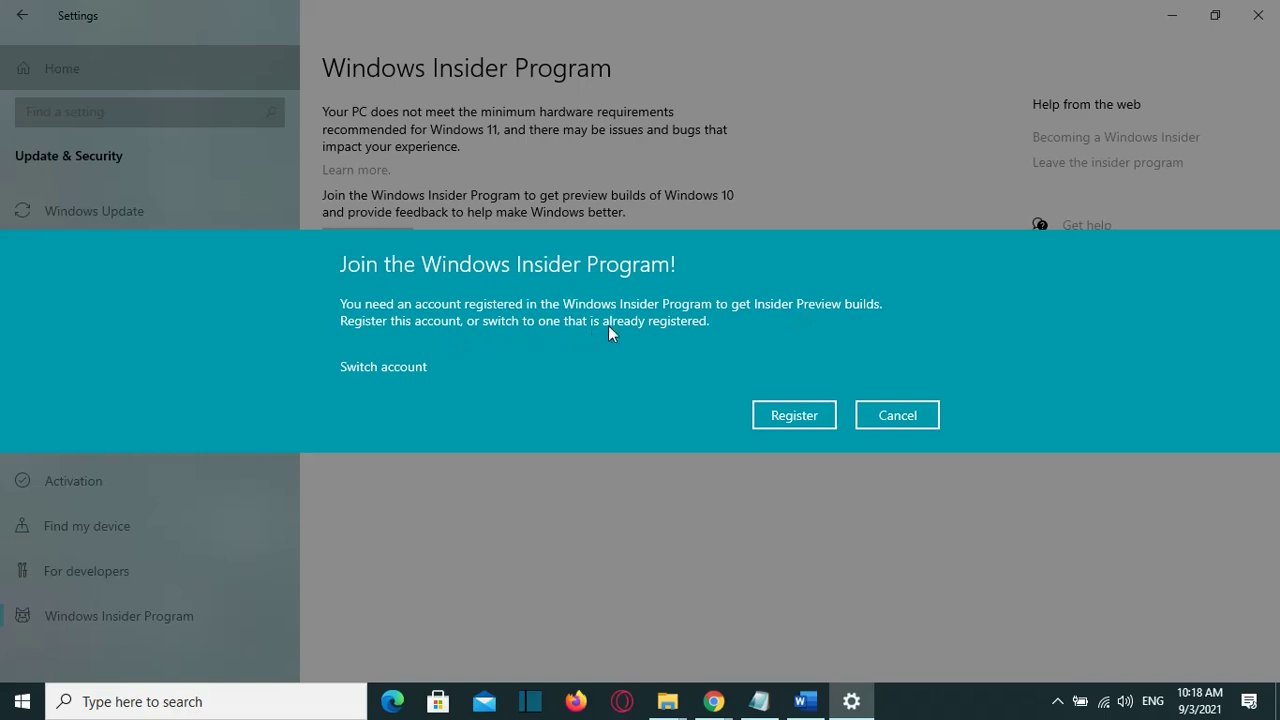
# Register and sign up for the Insider Program, accepting the agreement terms and submitting
pyautogui.click(776, 416)
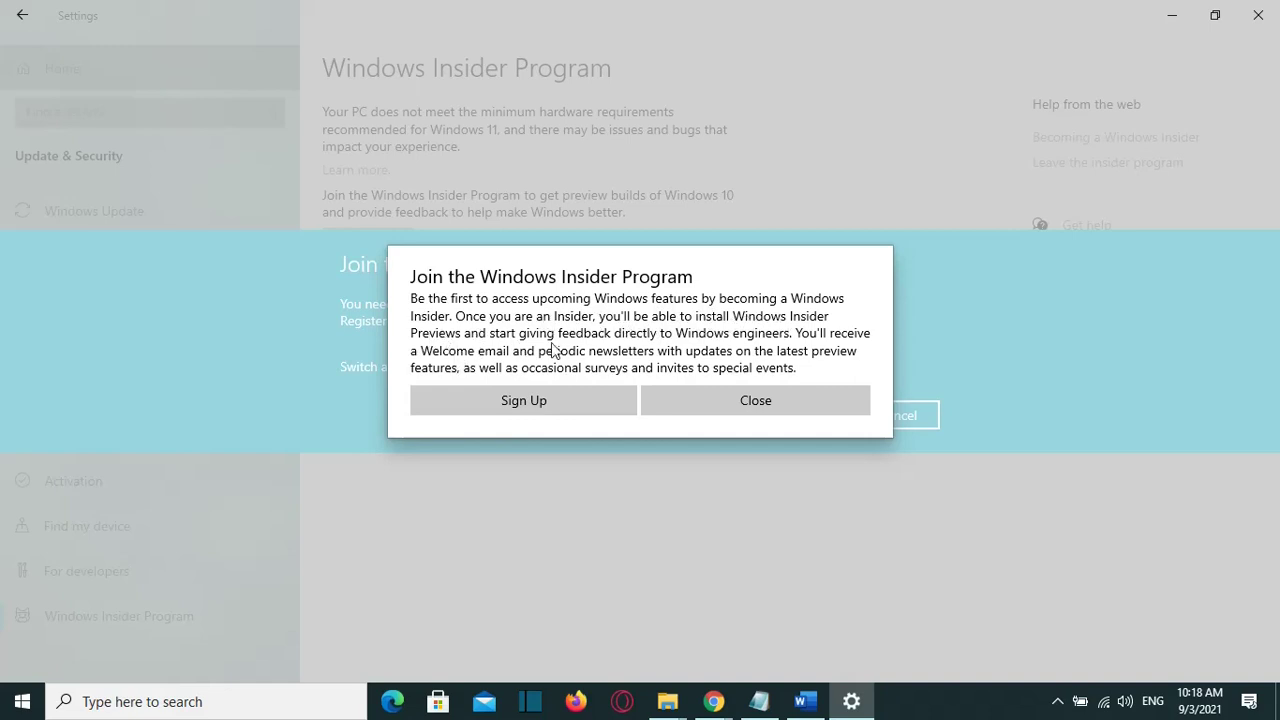
pyautogui.click(547, 398)
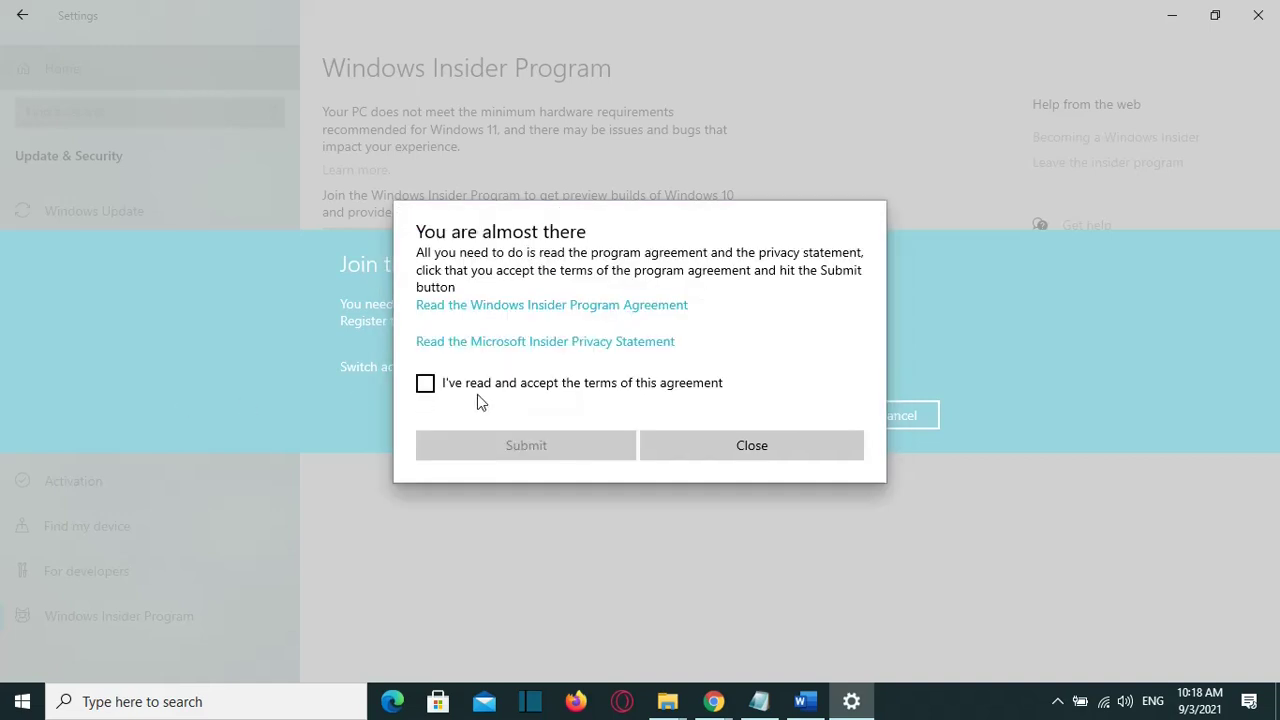
pyautogui.click(479, 389)
pyautogui.click(466, 448)
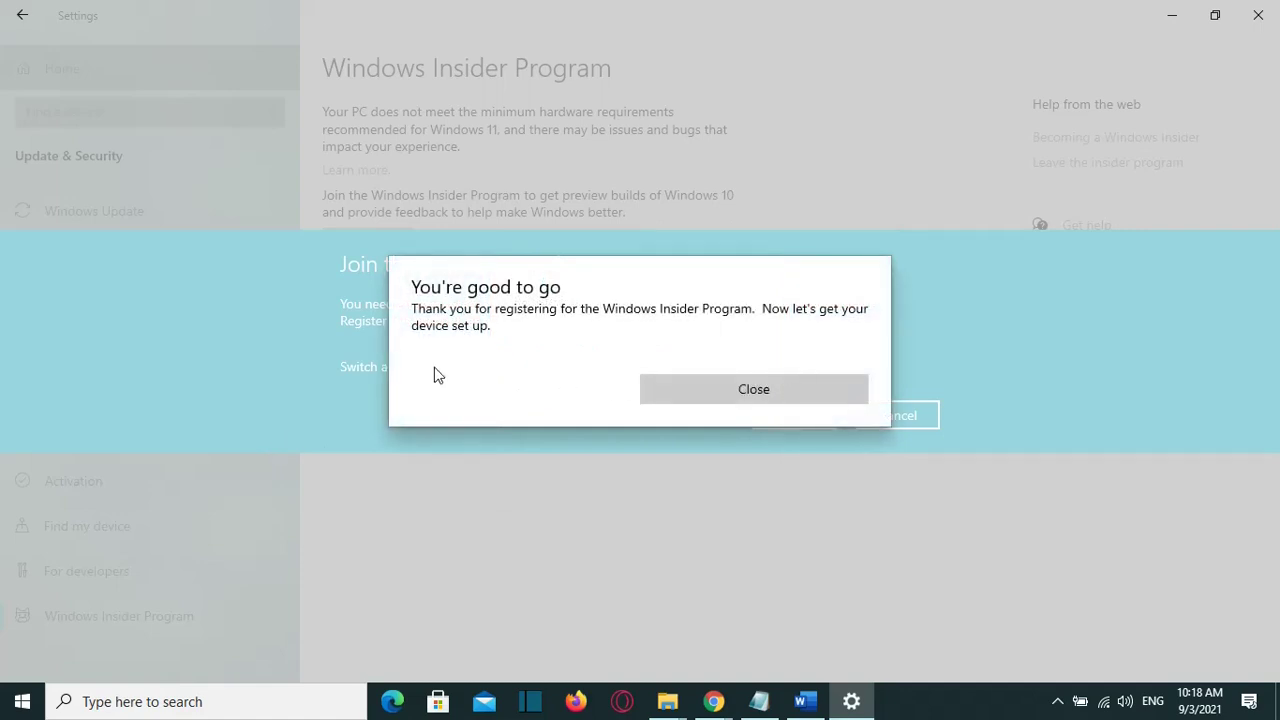
pyautogui.click(683, 391)
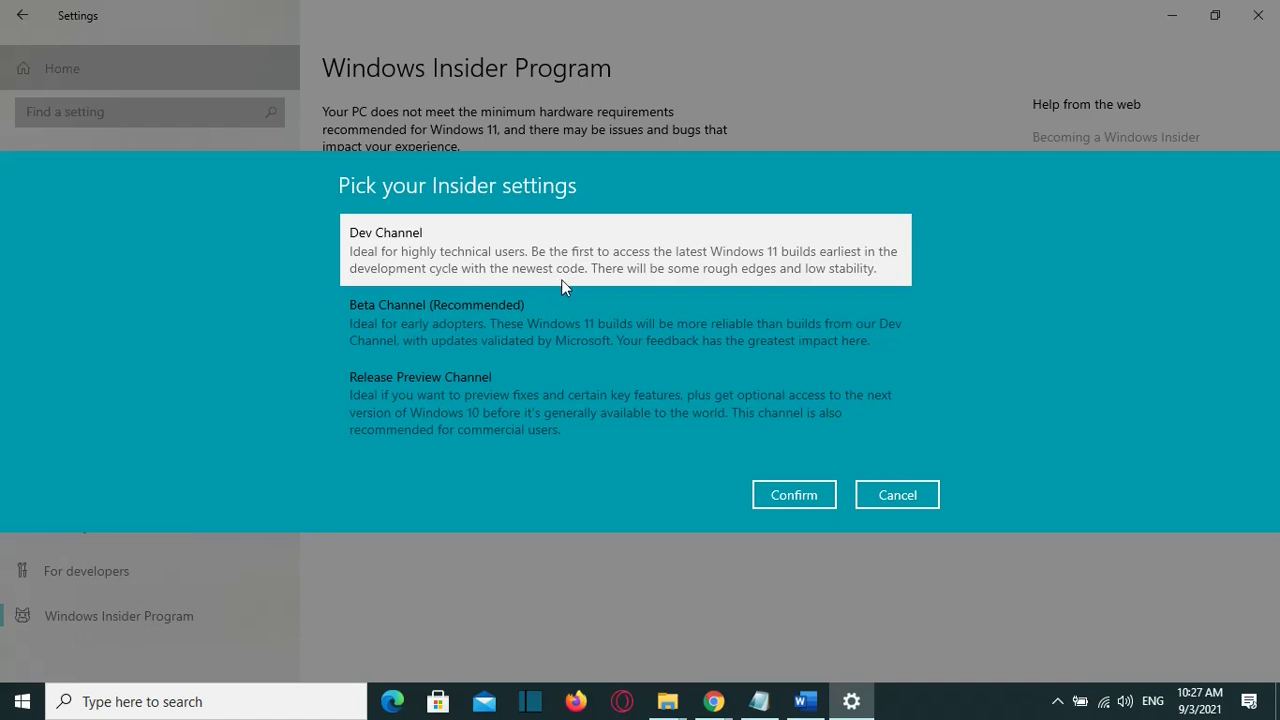
# Select Beta Channel (Recommended) over Release Preview and confirm the channel choice
pyautogui.click(445, 330)
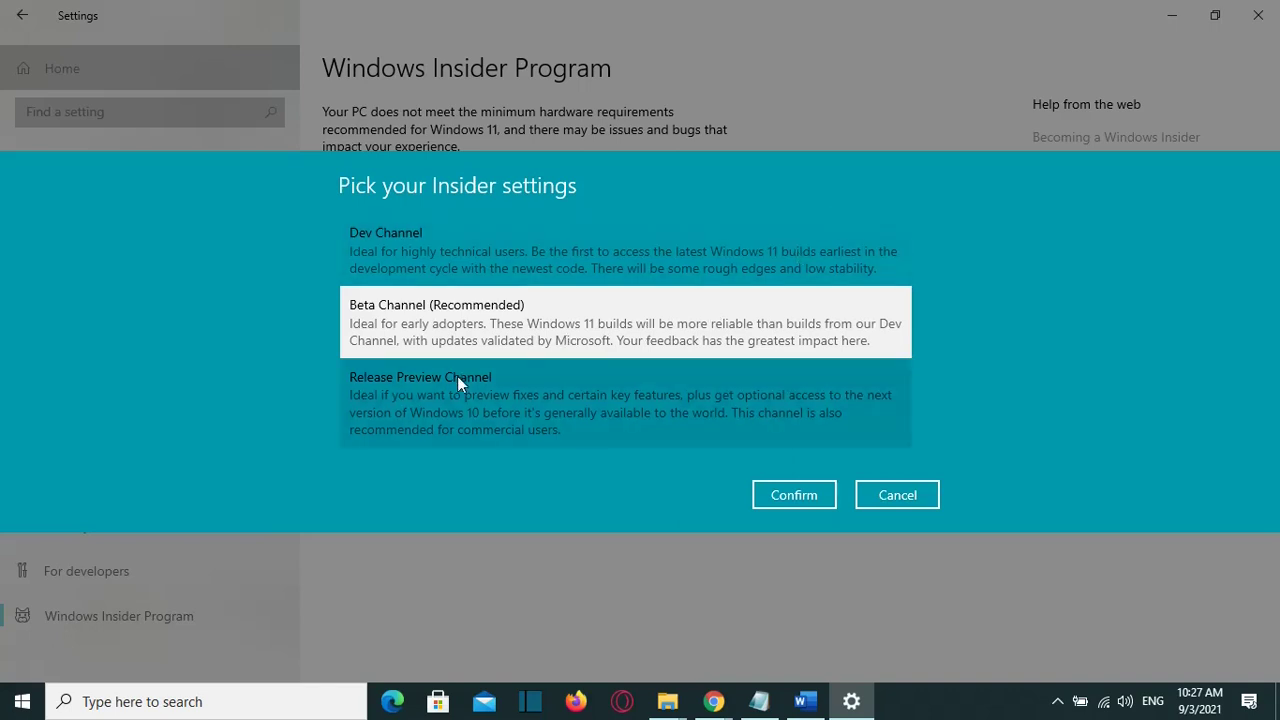
pyautogui.click(703, 383)
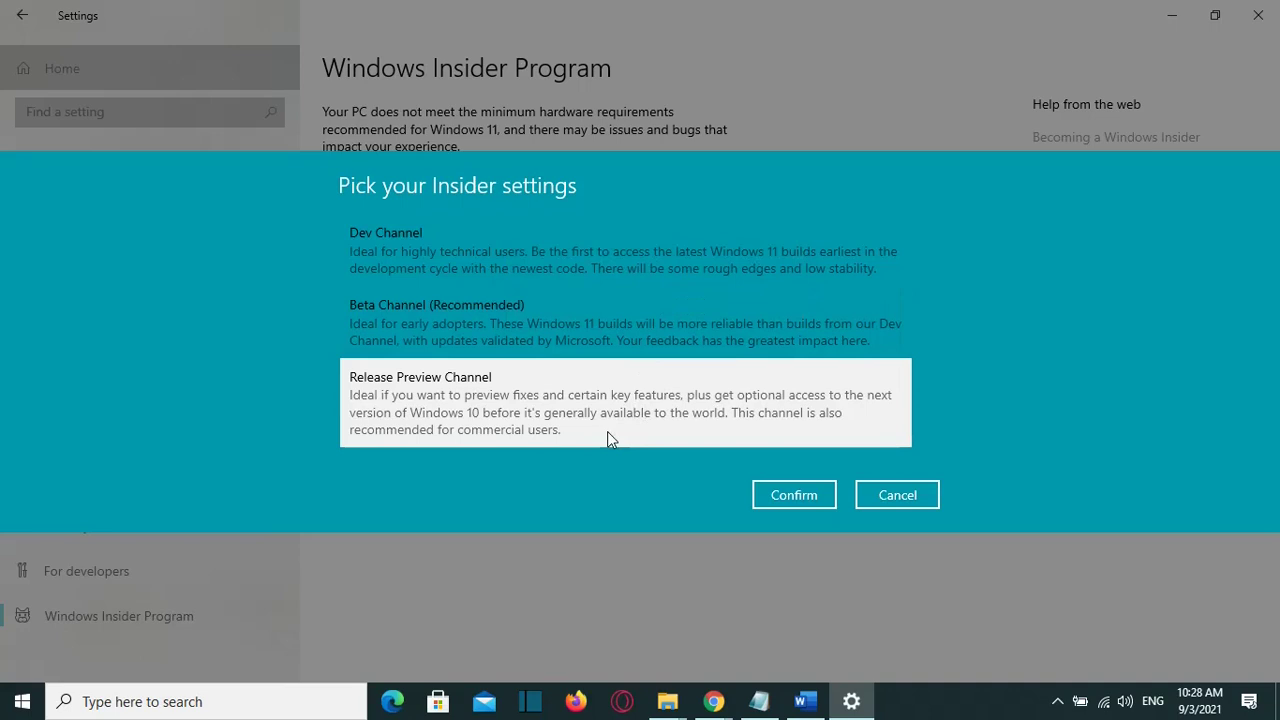
pyautogui.click(479, 341)
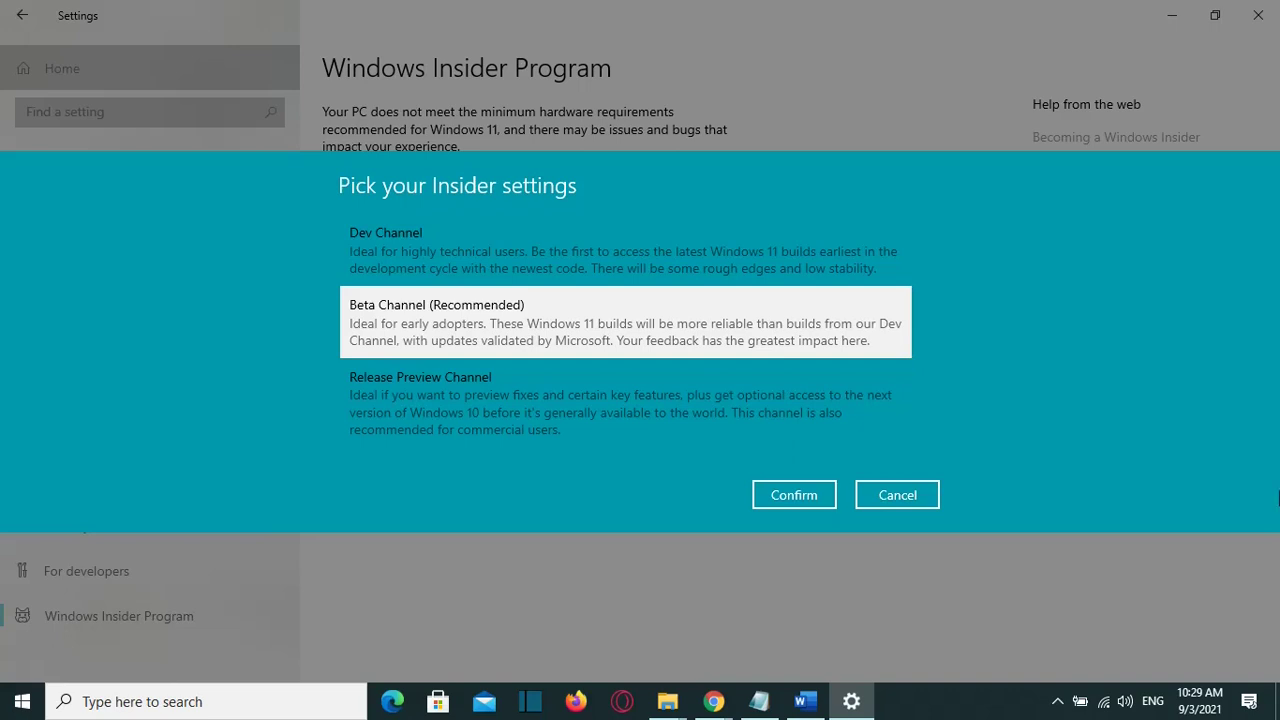
pyautogui.click(786, 492)
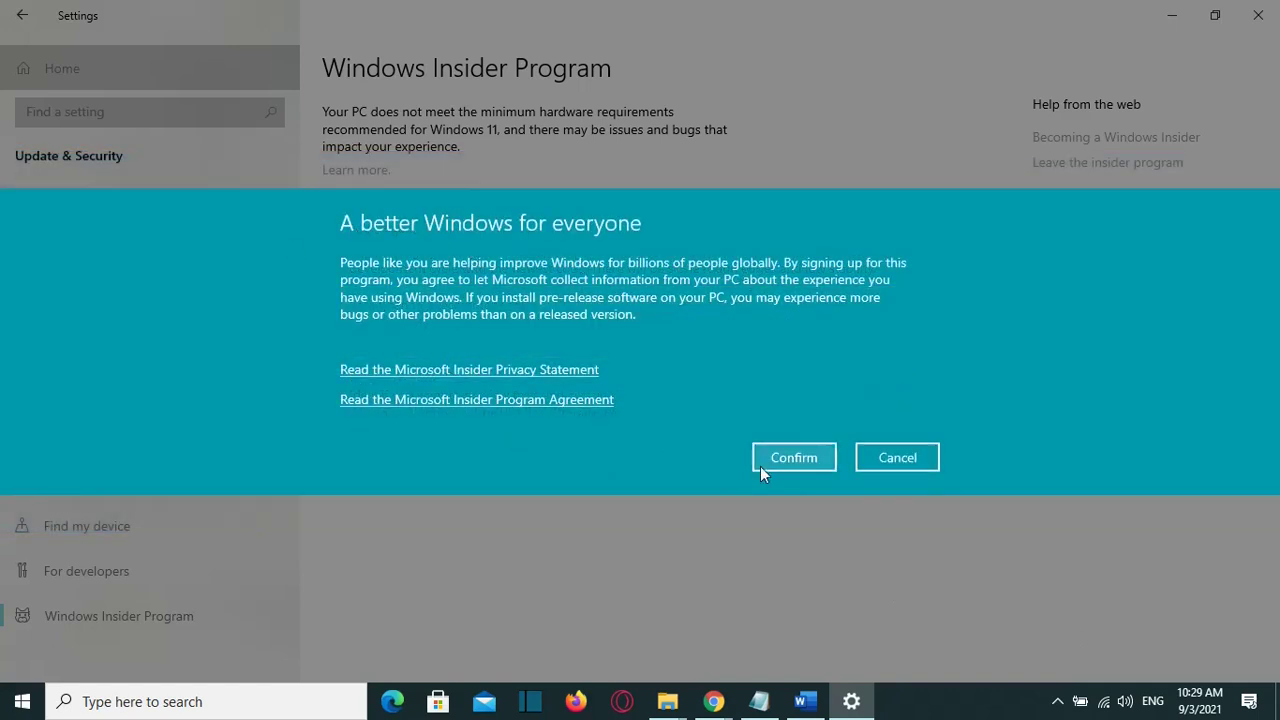
# Accept the Insider data-collection notice, check Windows Update, then return to Chrome
pyautogui.click(773, 463)
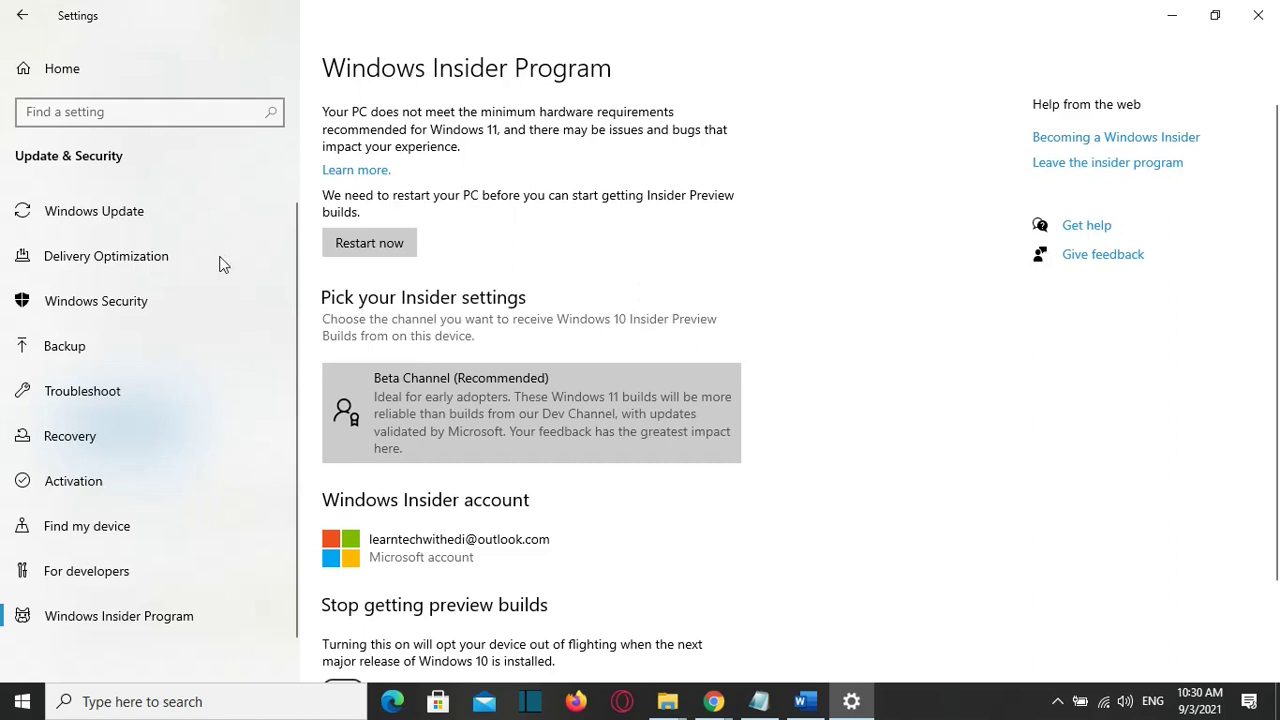
pyautogui.click(100, 215)
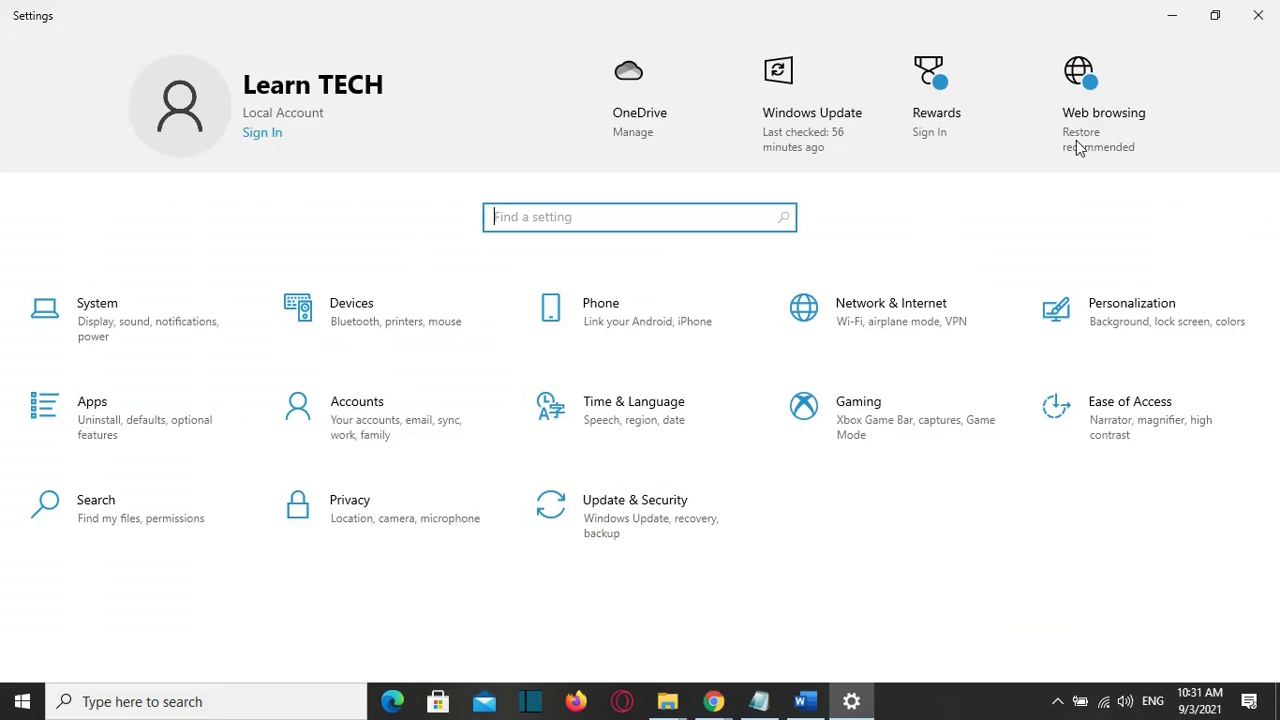
pyautogui.click(713, 701)
# Reload and scroll through the Windows Insider getting-started page in Chrome
pyautogui.click(822, 643)
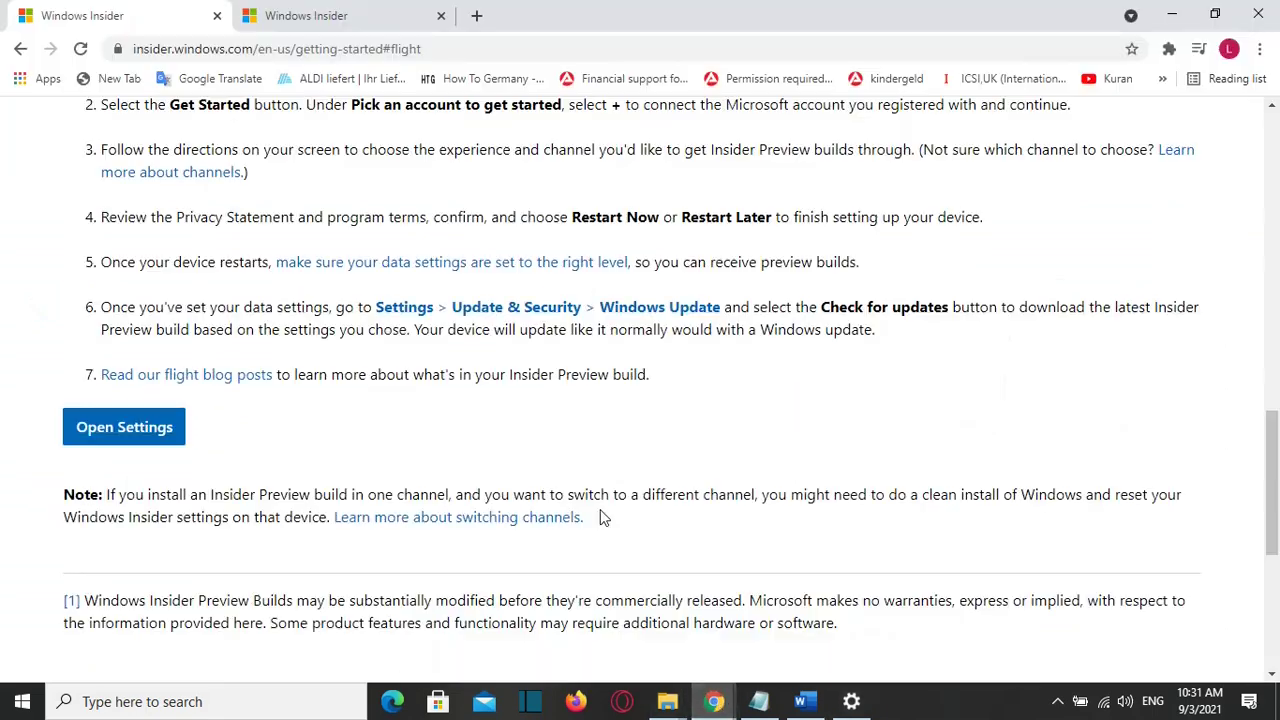
pyautogui.click(16, 56)
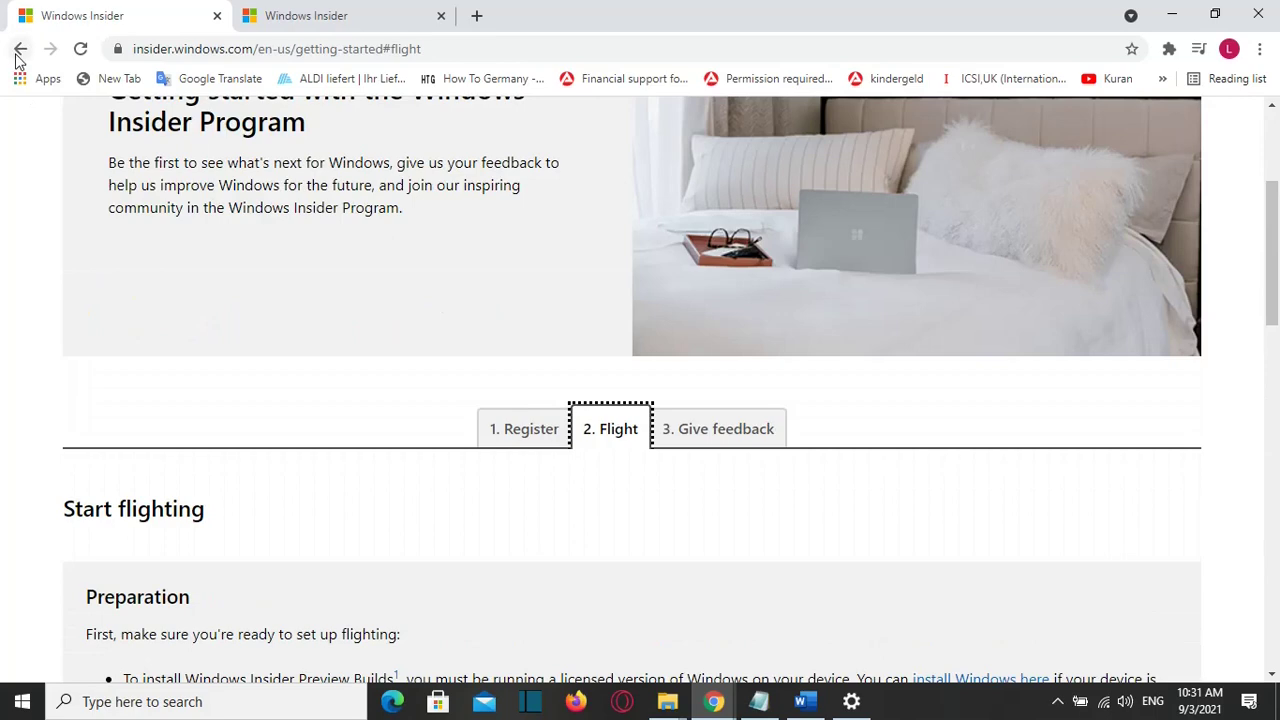
pyautogui.click(16, 56)
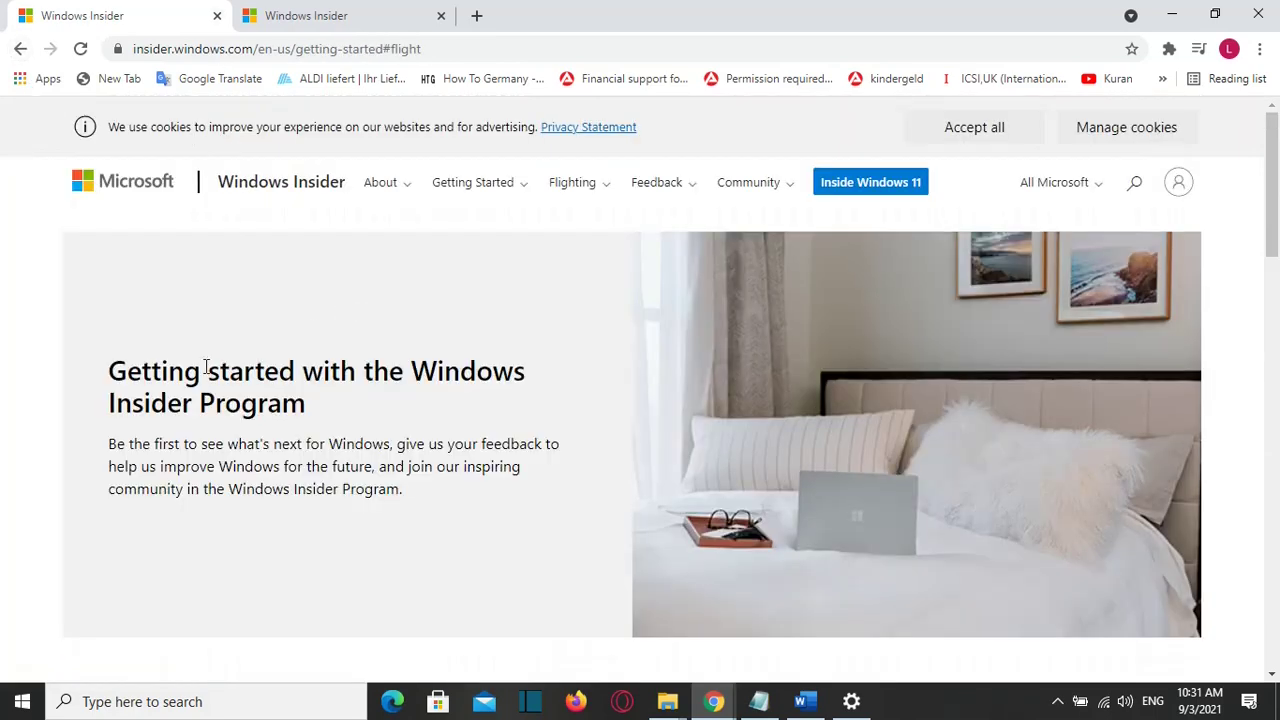
pyautogui.scroll(-2, 222, 397)
pyautogui.scroll(2, 222, 397)
pyautogui.click(20, 48)
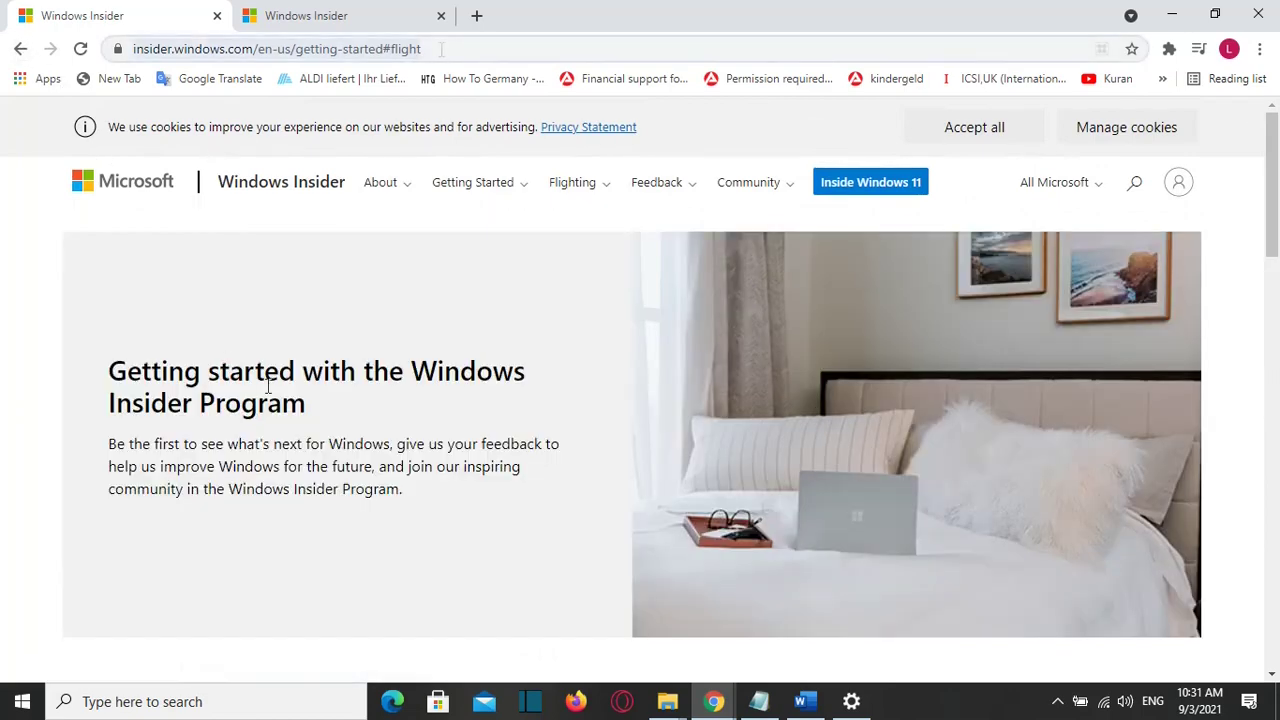
# Select 'flight' in the page address, then minimize Chrome to reveal Settings home
pyautogui.click(441, 49)
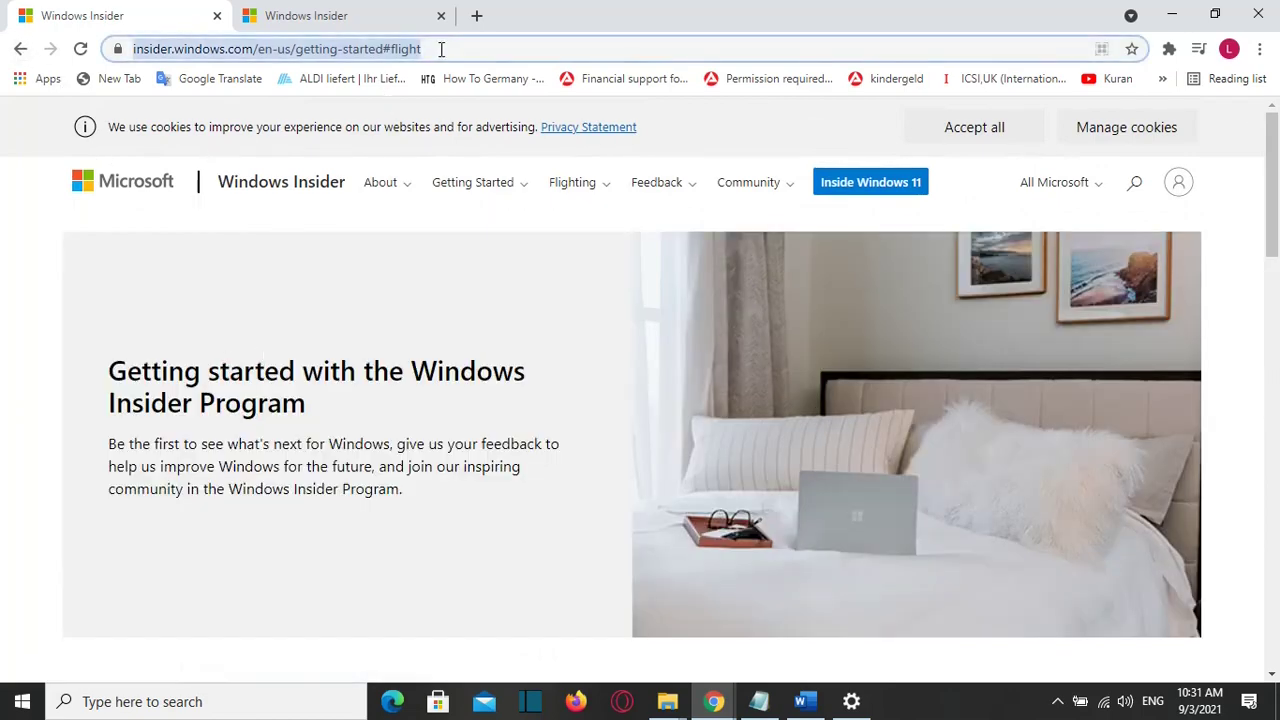
pyautogui.click(441, 49)
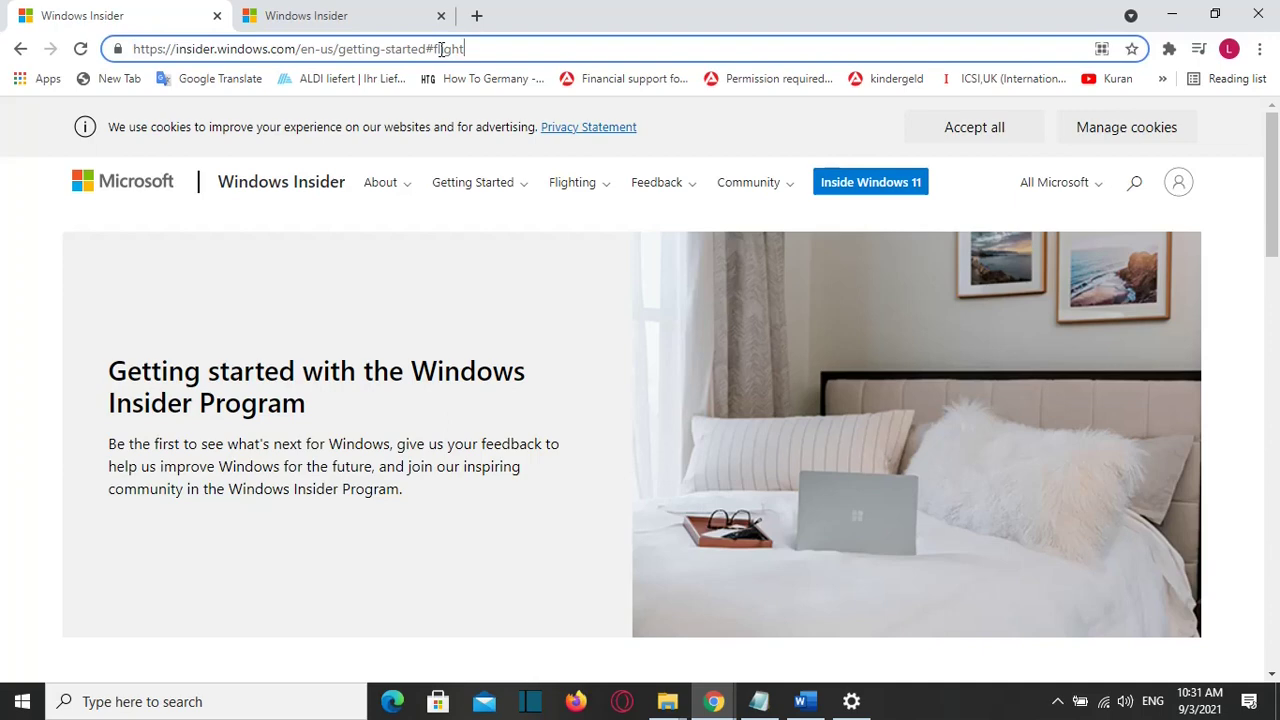
pyautogui.doubleClick(475, 48)
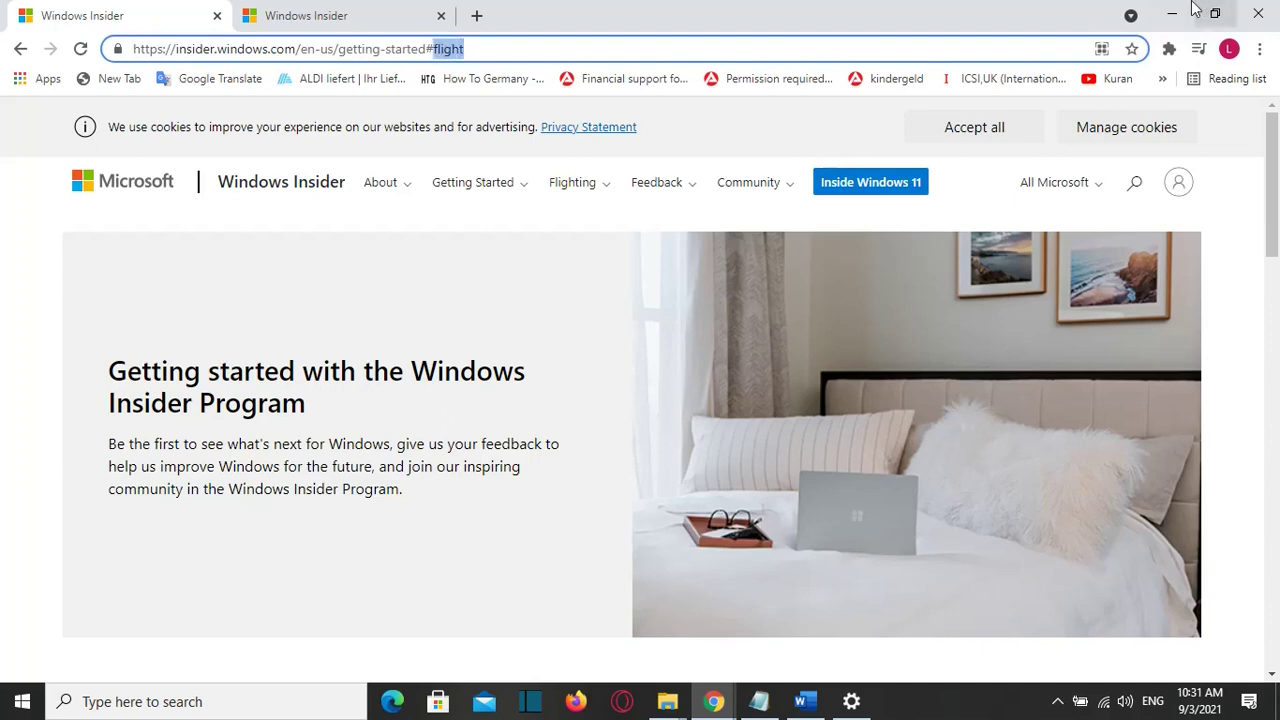
pyautogui.click(1172, 15)
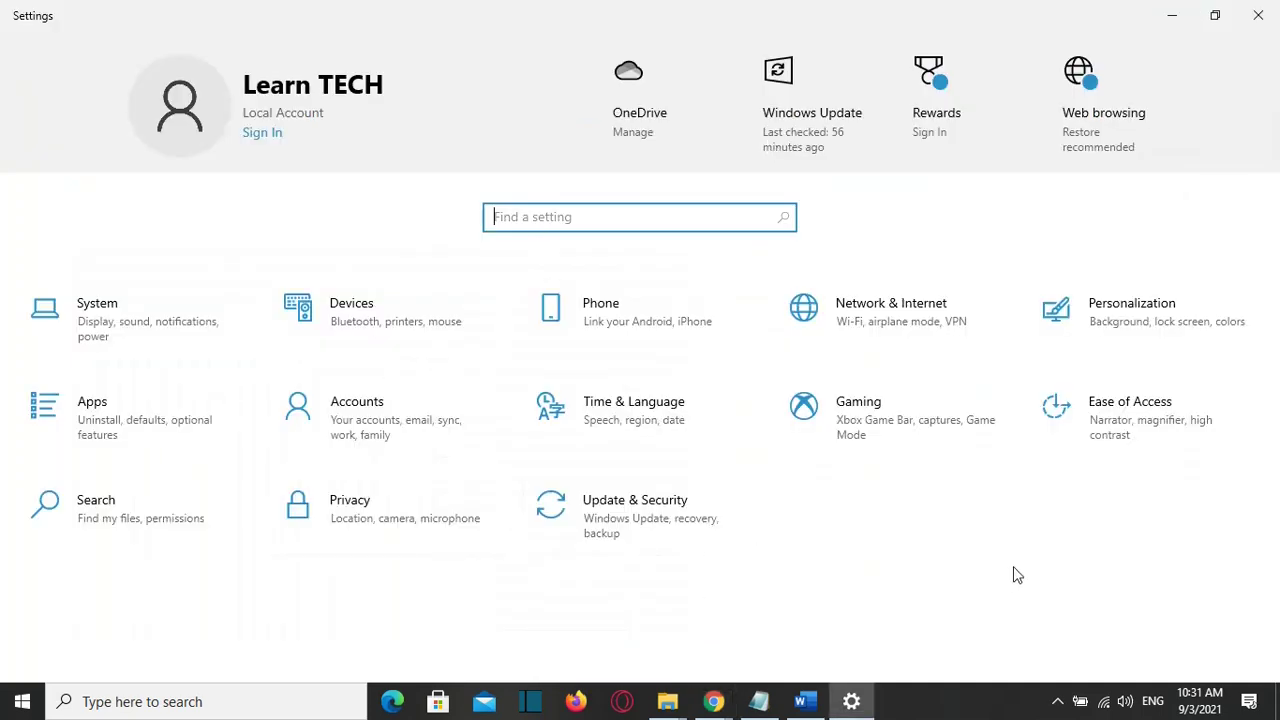